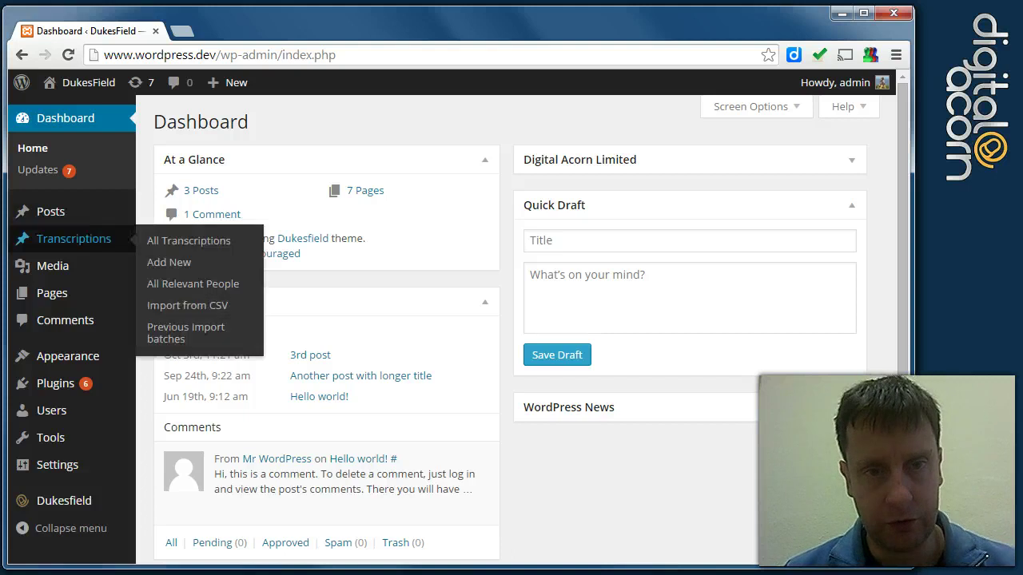
# - Open All Transcriptions (1,725 published letters), then the Previous Import batches page
pyautogui.click(80, 248)
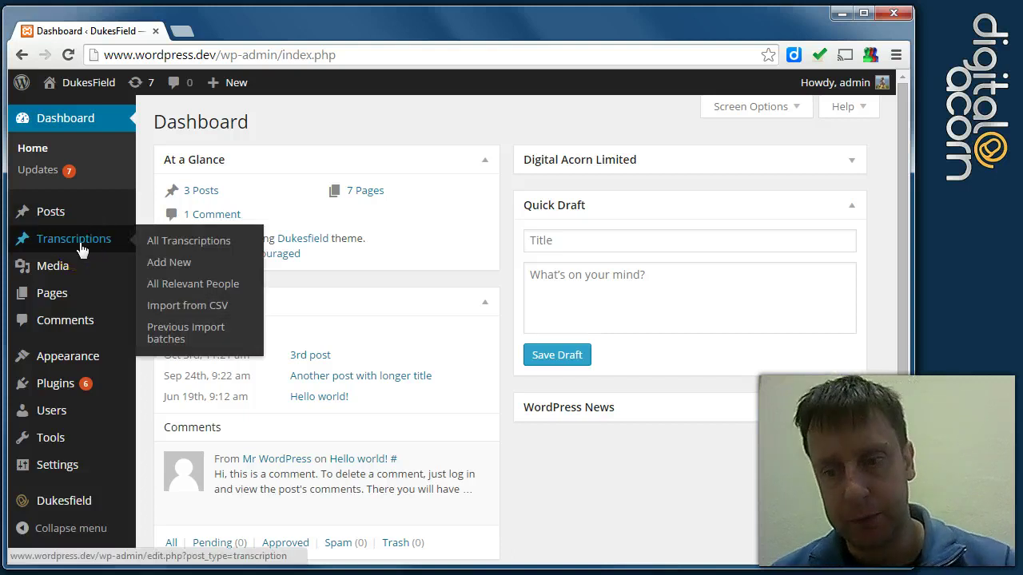
pyautogui.click(78, 246)
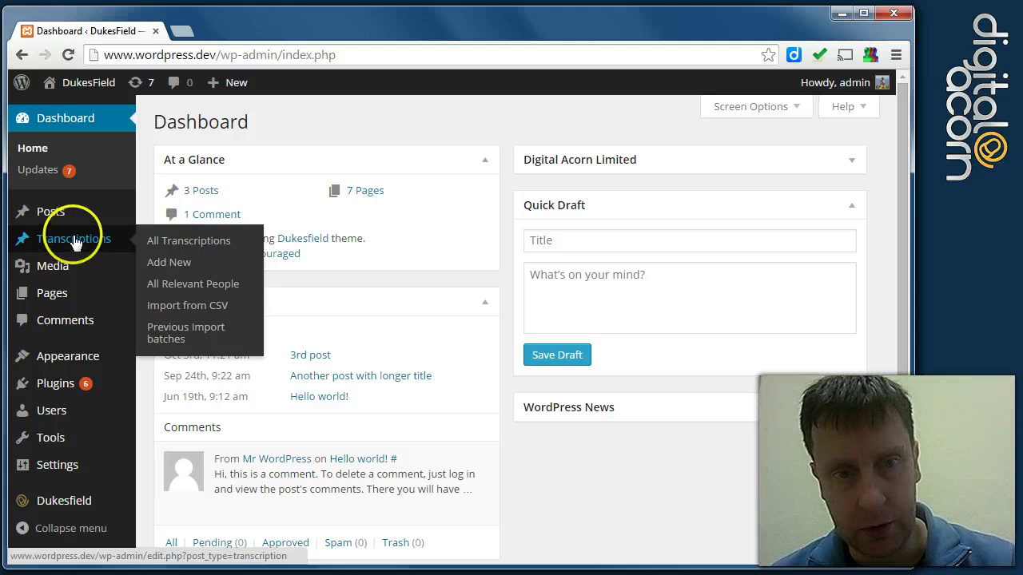
pyautogui.click(158, 241)
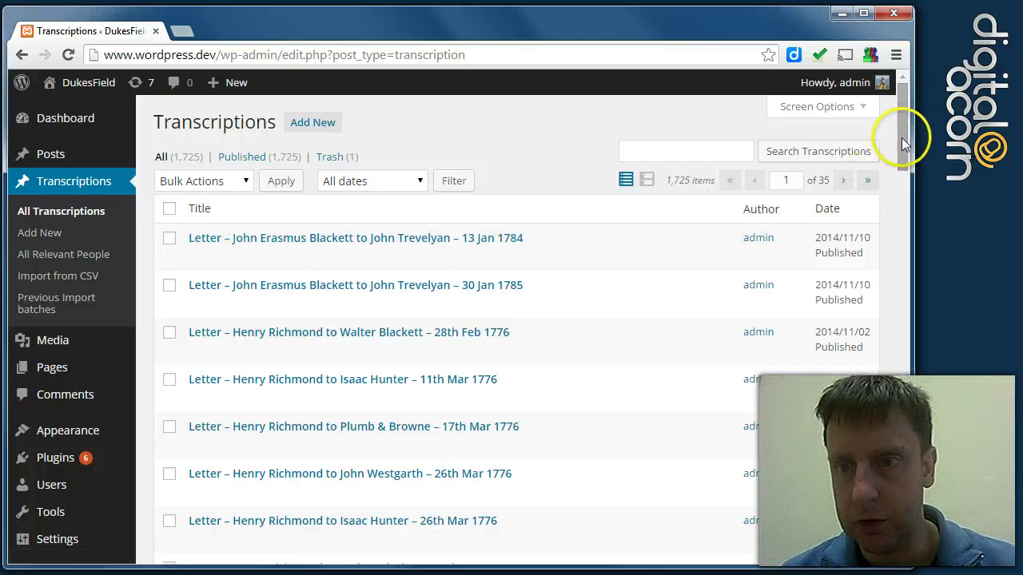
pyautogui.moveTo(903, 140)
pyautogui.mouseDown()
pyautogui.moveTo(894, 255)
pyautogui.moveTo(893, 123)
pyautogui.mouseUp()
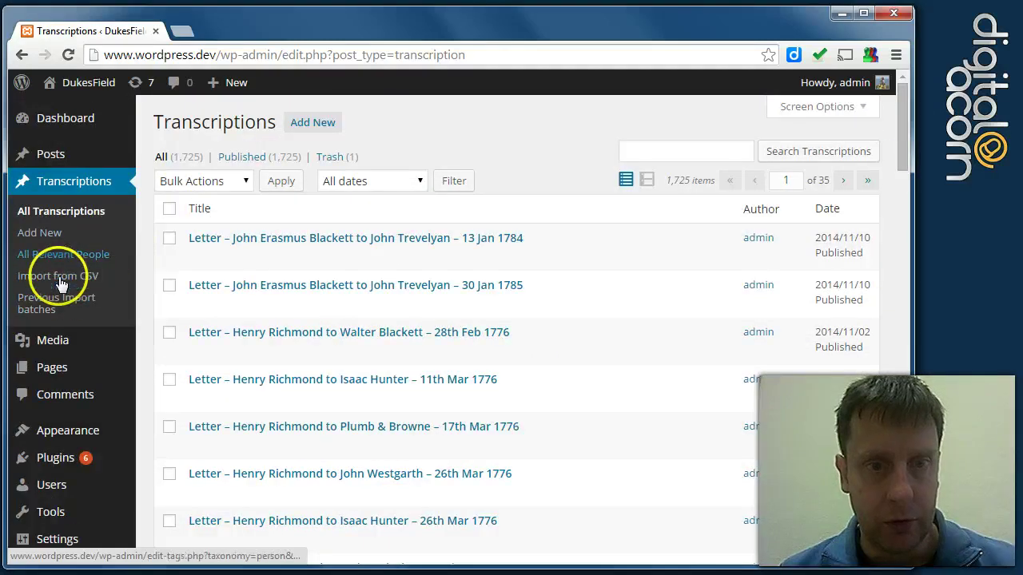
pyautogui.click(38, 304)
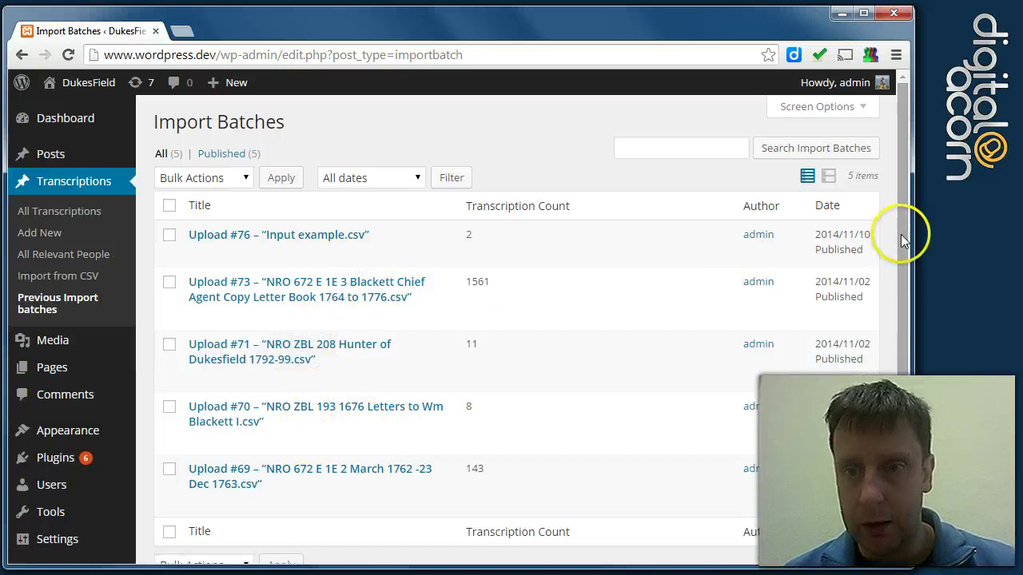
# - Review the five listed uploads, the newest being 'Input example.csv' with 2 transcriptions
pyautogui.moveTo(903, 231); pyautogui.dragTo(899, 250)
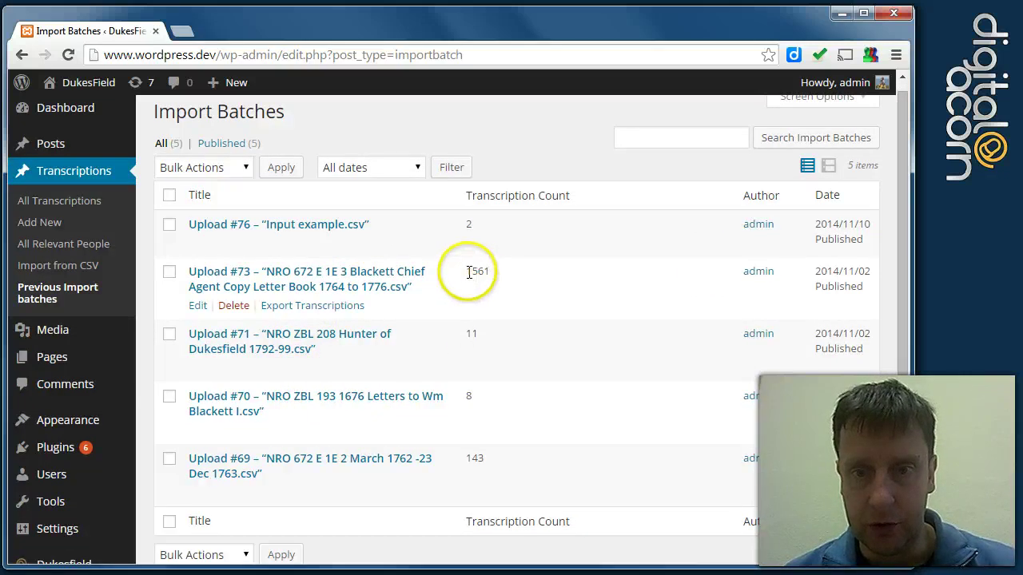
pyautogui.click(491, 229)
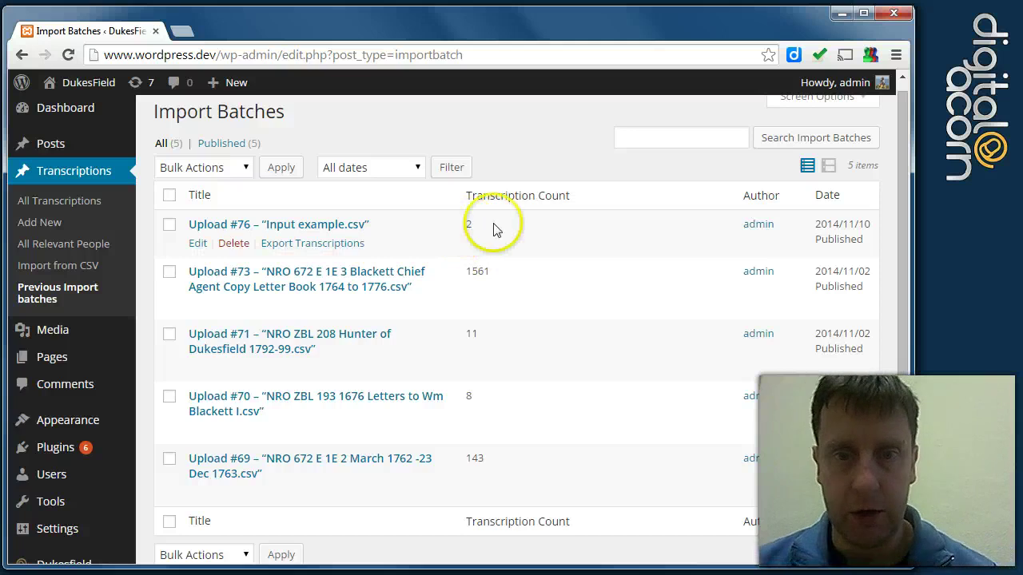
# - Import 'TNA E 134 2WandM Trin15 1690 Apr, Exchequer Court Case.csv' from the Dukesfield folder via Import from CSV
pyautogui.click(80, 270)
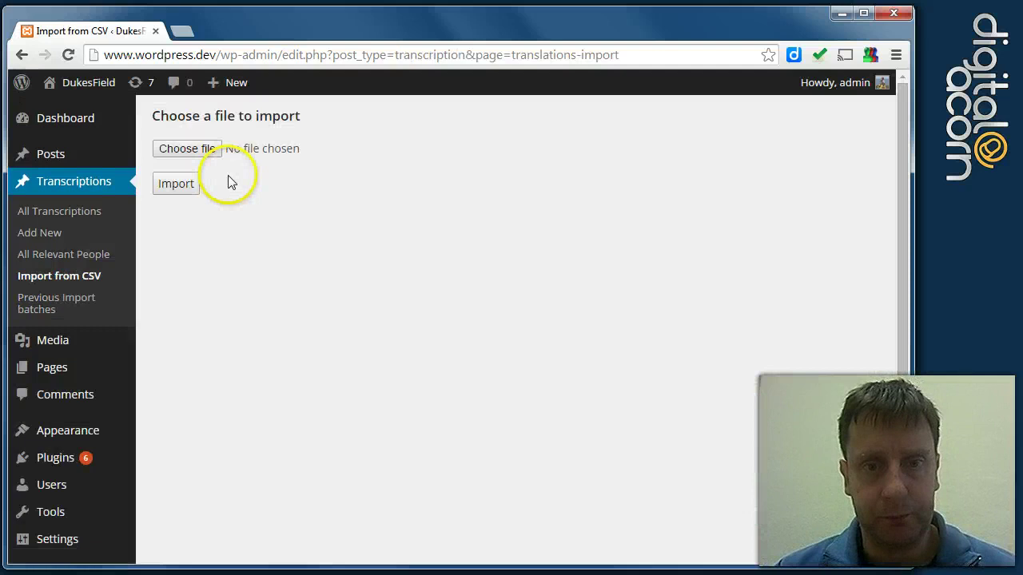
pyautogui.click(192, 150)
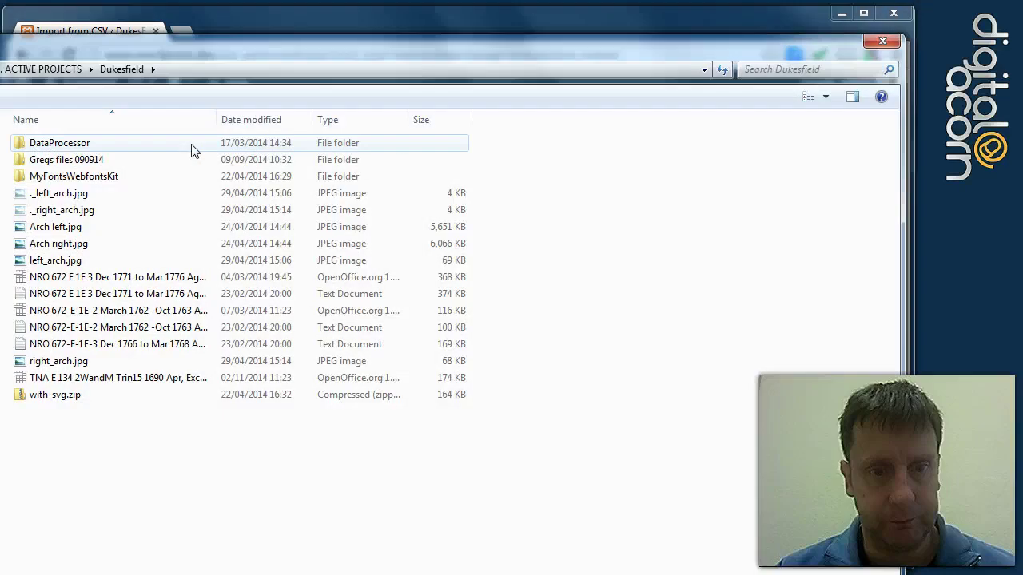
pyautogui.click(90, 379)
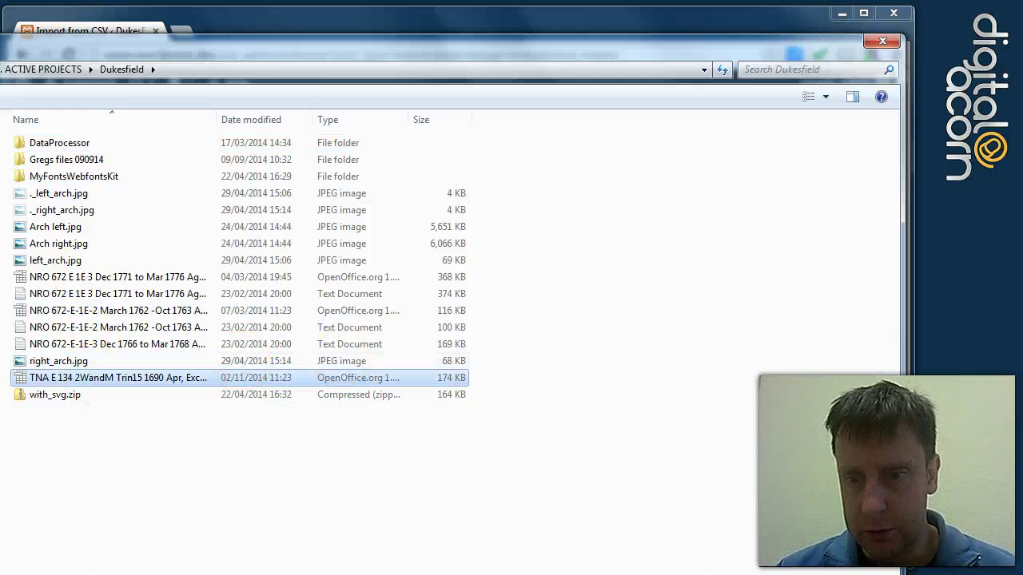
pyautogui.press('Return')
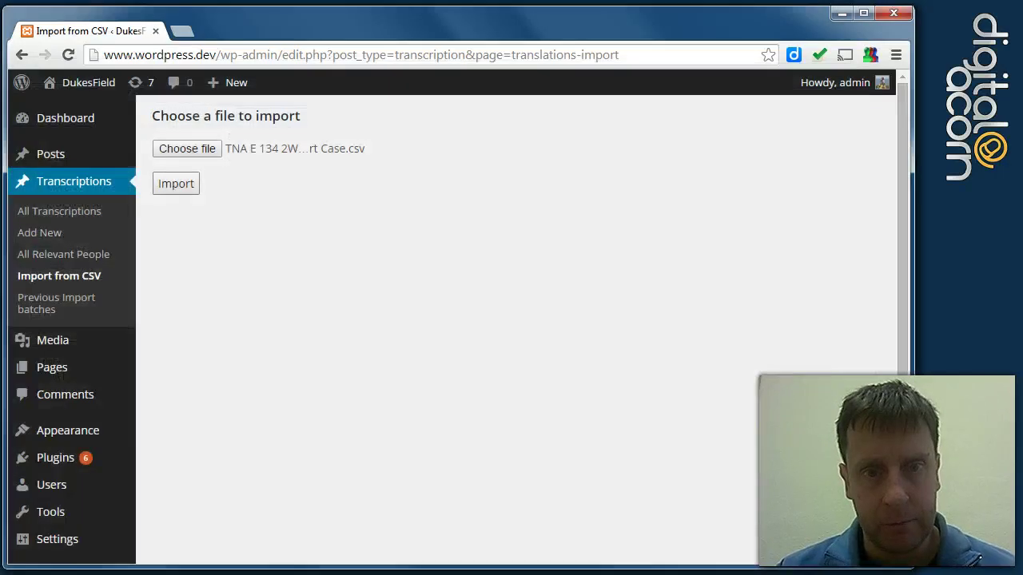
pyautogui.click(176, 183)
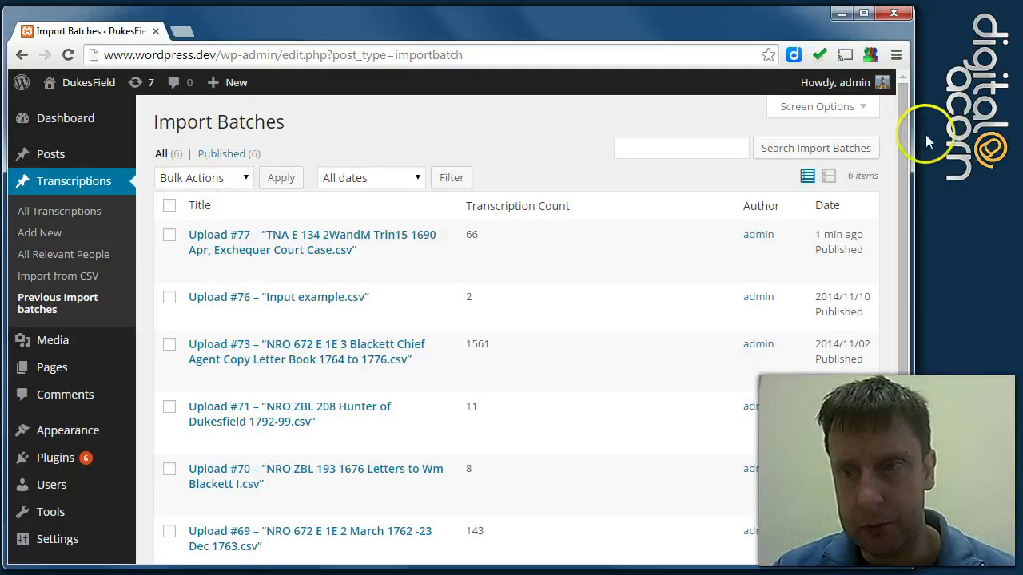
# - Scroll the Import Batches list to confirm Upload #77 heads it with 66 transcriptions
pyautogui.scroll(-2, 916, 135)
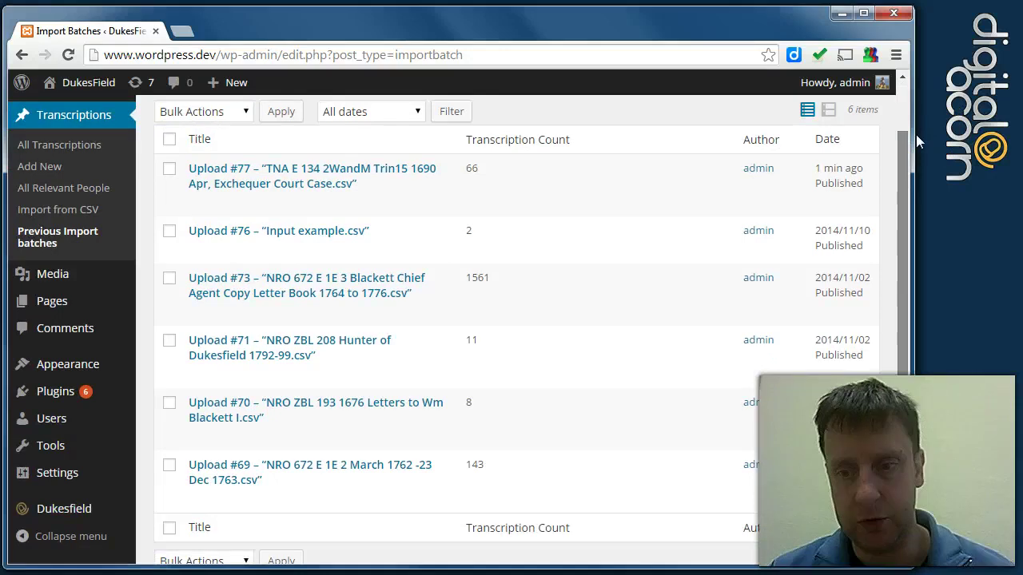
pyautogui.moveTo(900, 181); pyautogui.dragTo(897, 238)
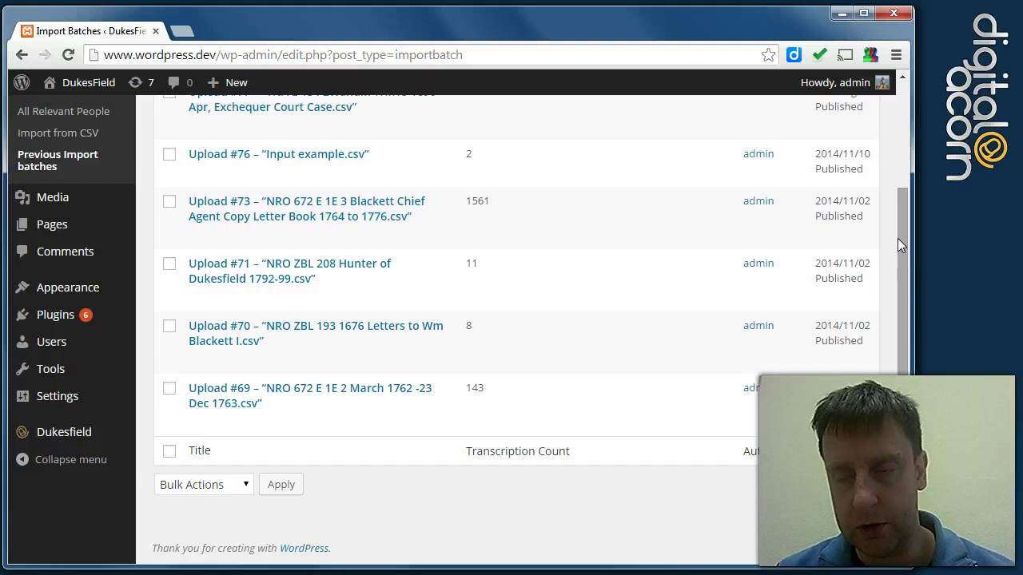
pyautogui.moveTo(898, 238); pyautogui.dragTo(902, 118)
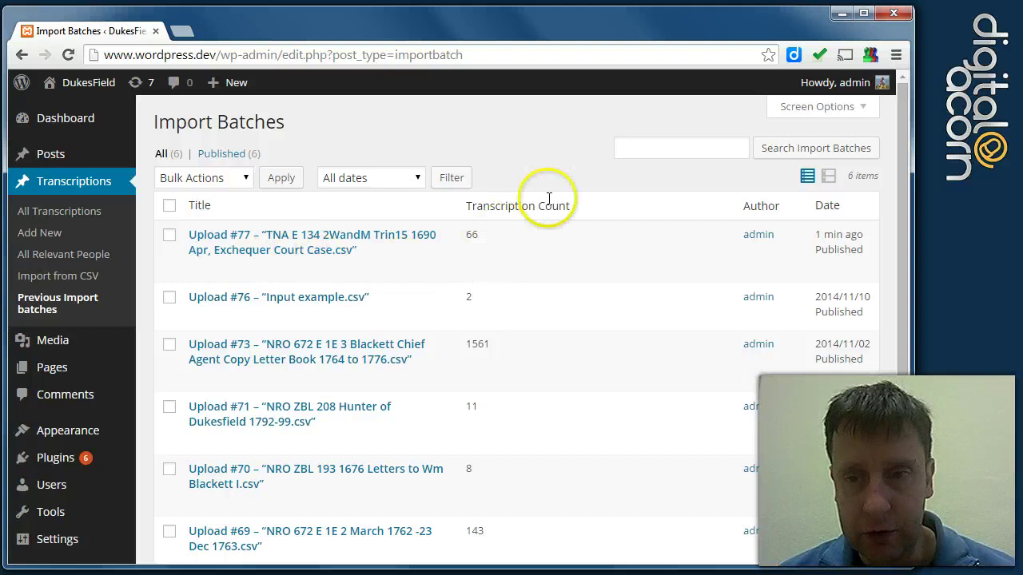
pyautogui.moveTo(482, 242)
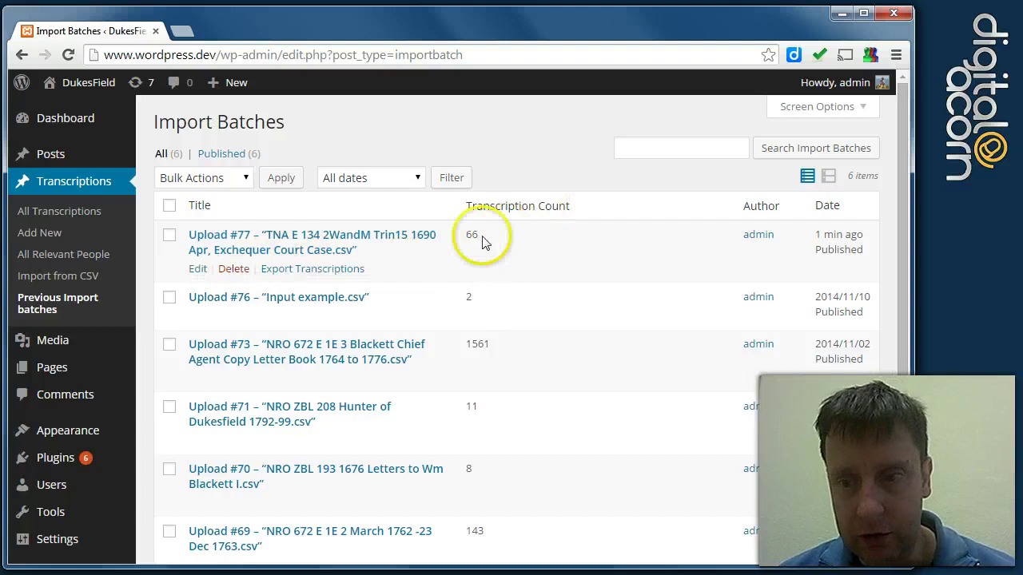
# - Export Upload #77's transcriptions as an upload-77 .txt file and open it in Notepad
pyautogui.click(328, 273)
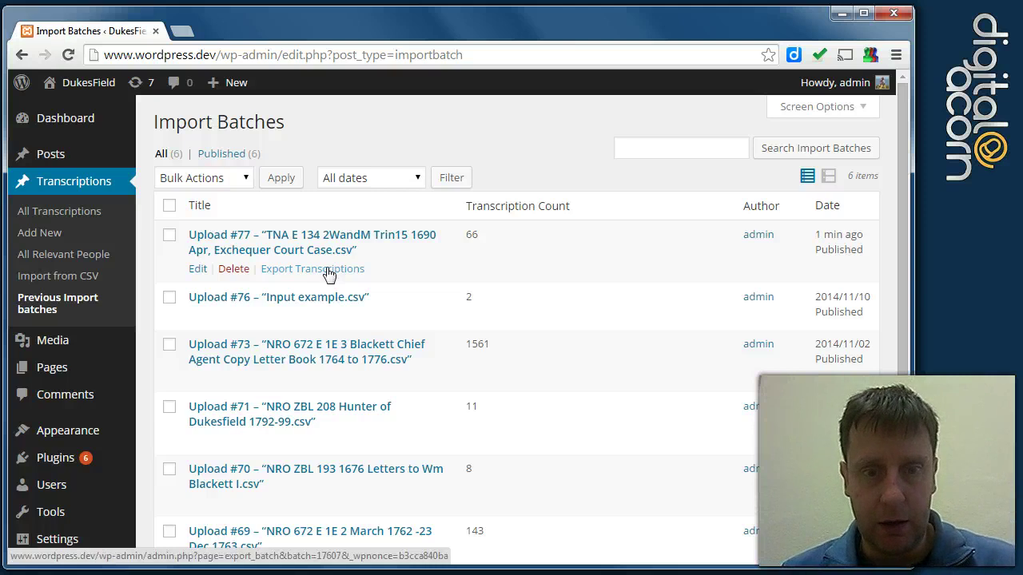
pyautogui.click(469, 250)
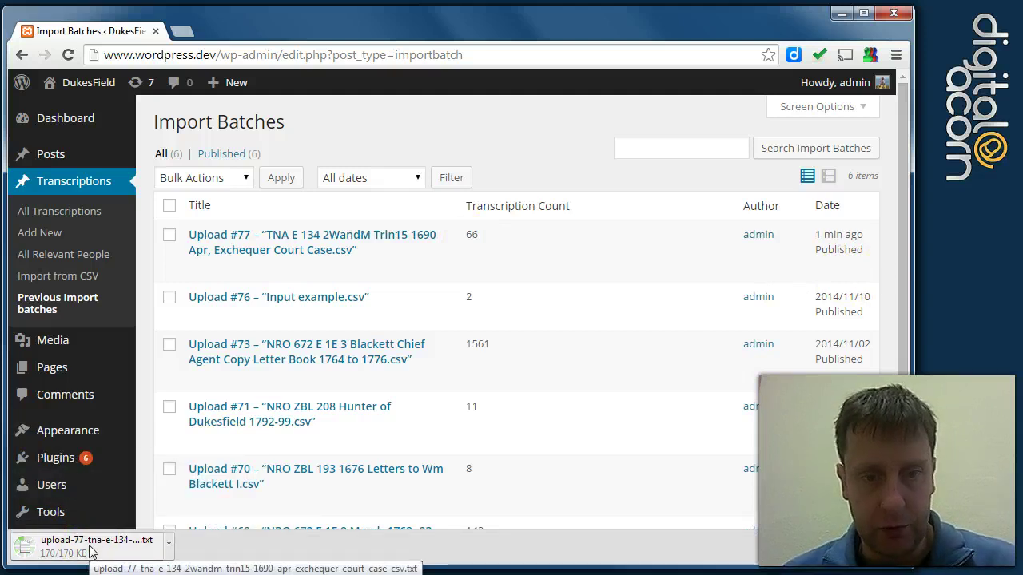
pyautogui.click(238, 553)
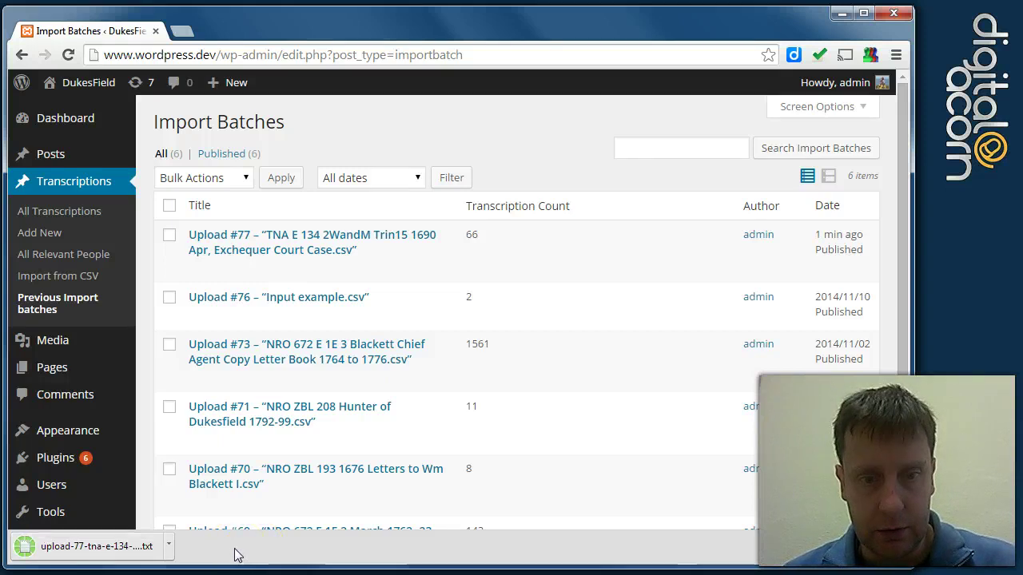
pyautogui.click(171, 545)
# - Move the Notepad export file aside and close it to reveal the Import Batches page
pyautogui.click(139, 550)
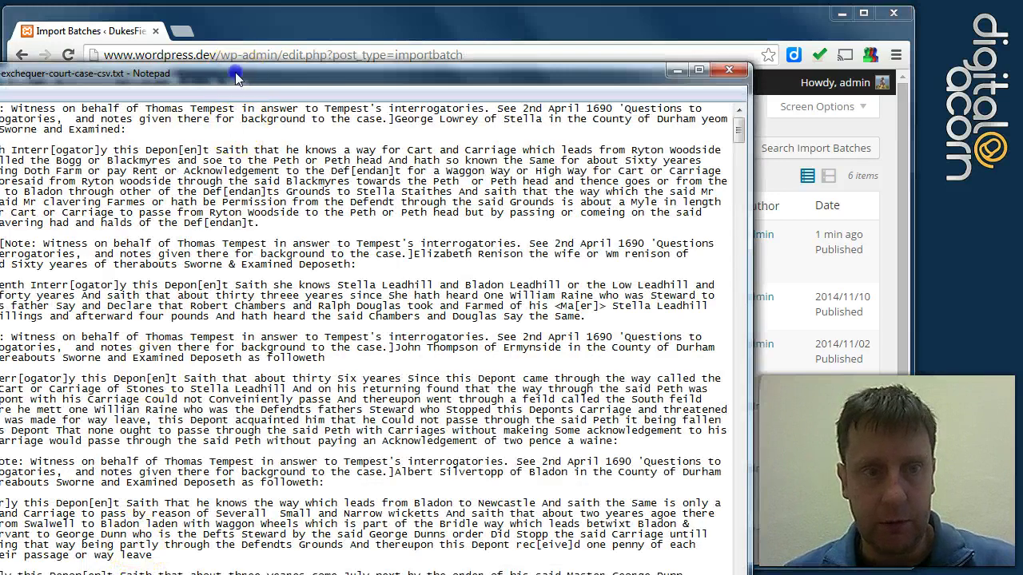
pyautogui.moveTo(236, 76); pyautogui.dragTo(141, 283)
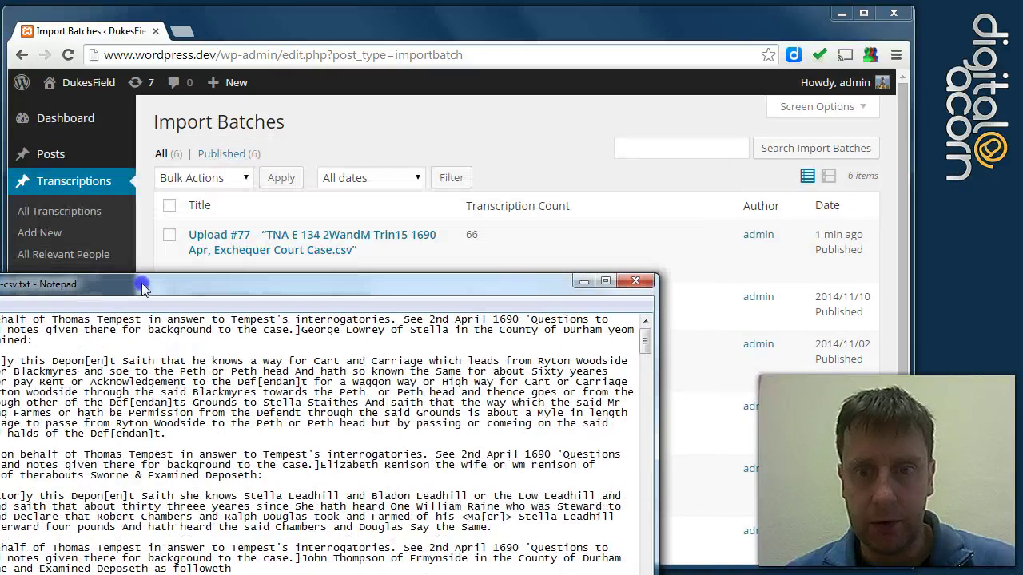
pyautogui.click(635, 281)
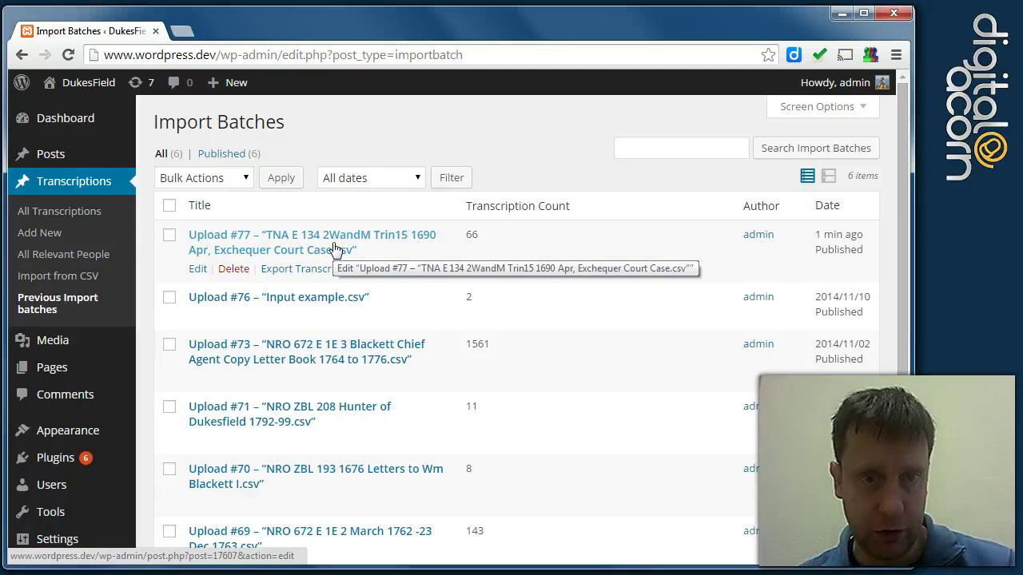
pyautogui.click(77, 279)
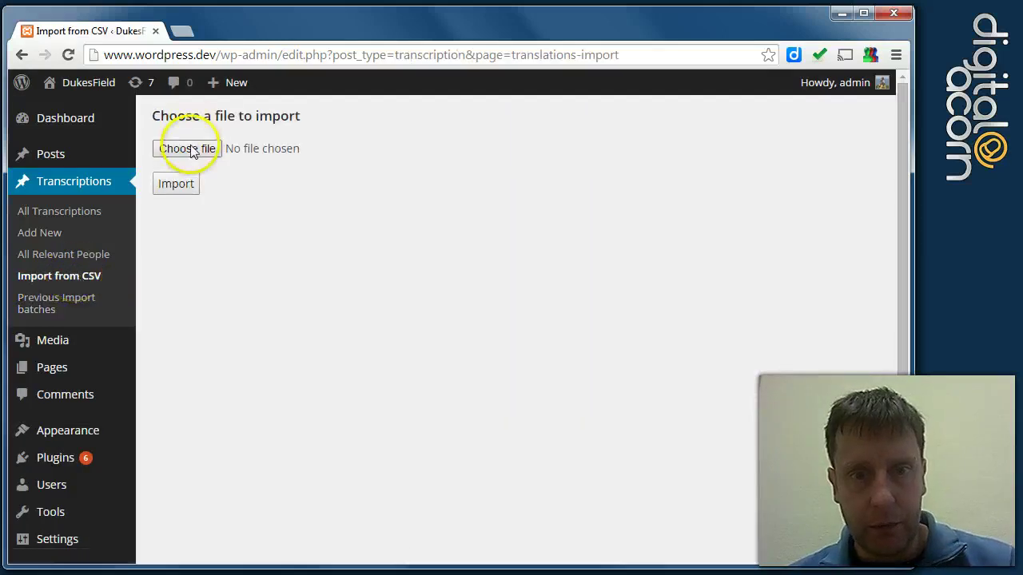
pyautogui.click(192, 152)
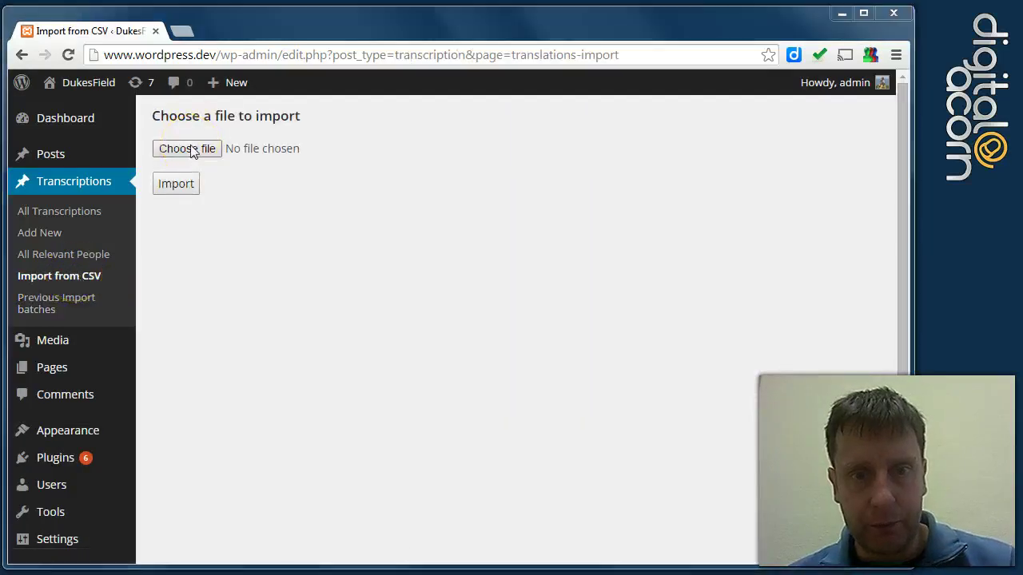
pyautogui.click(84, 379)
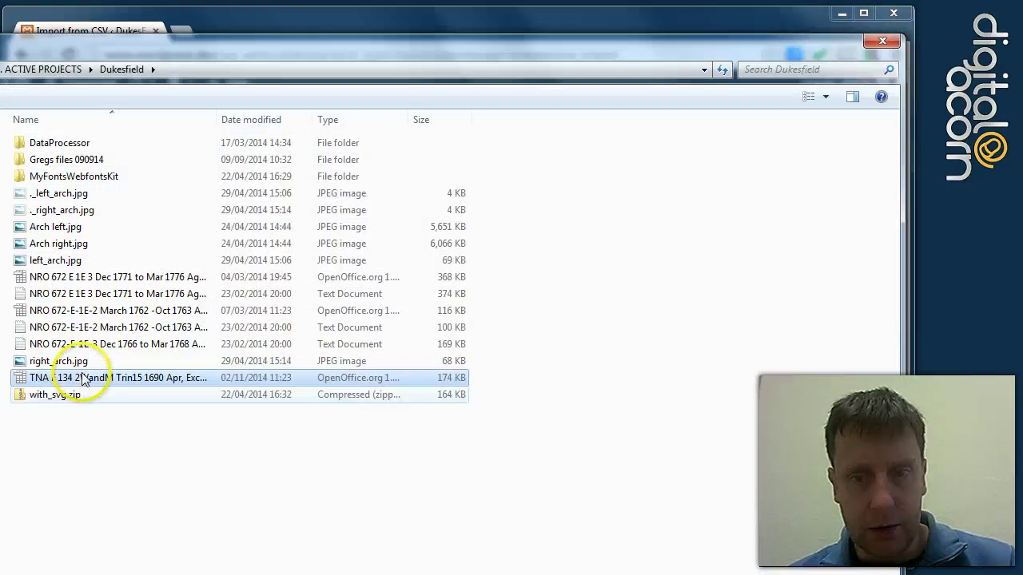
pyautogui.click(703, 571)
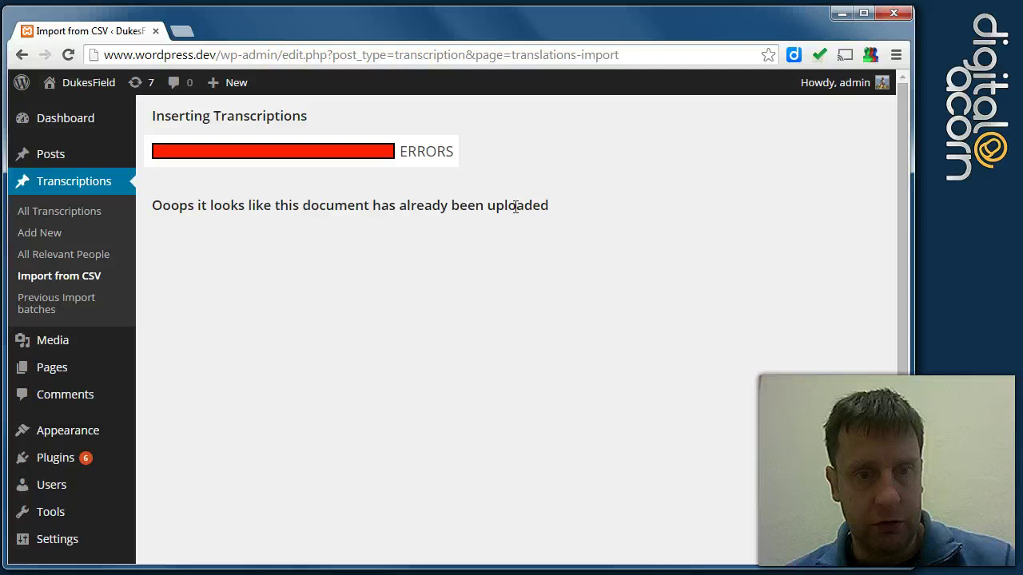
pyautogui.click(58, 297)
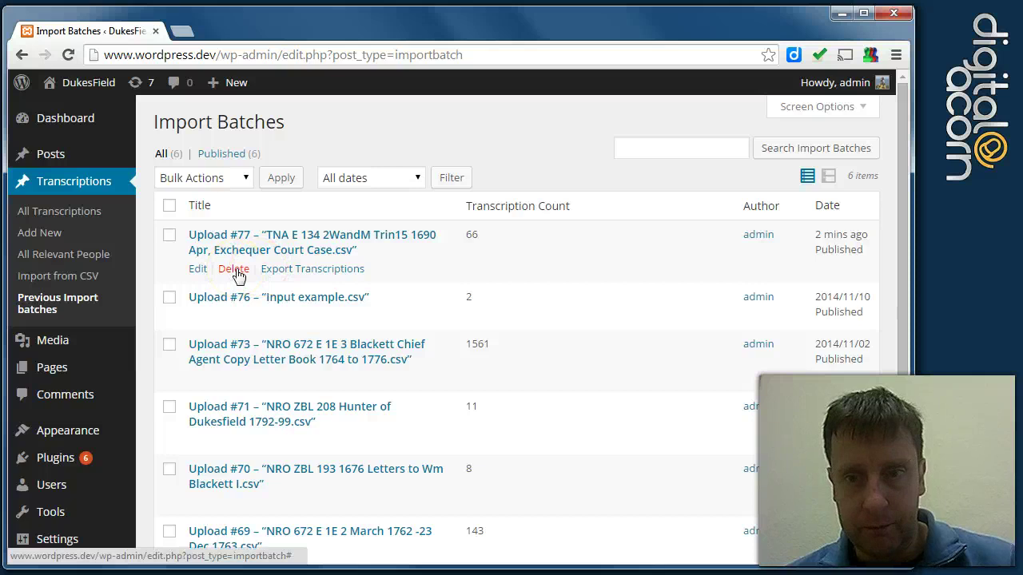
# - Delete Upload #77 and confirm, removing its 66 transcriptions
pyautogui.click(234, 269)
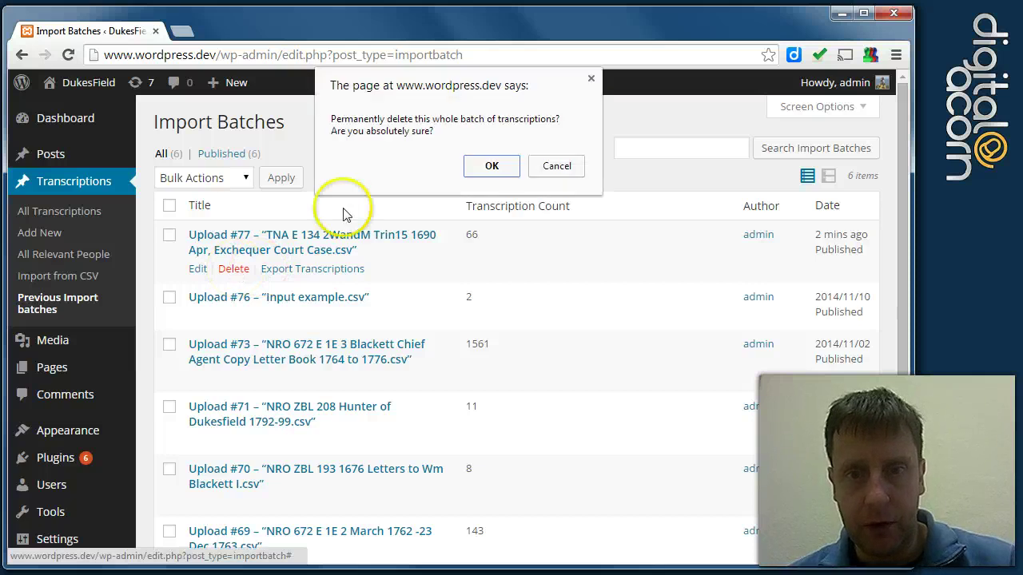
pyautogui.click(492, 167)
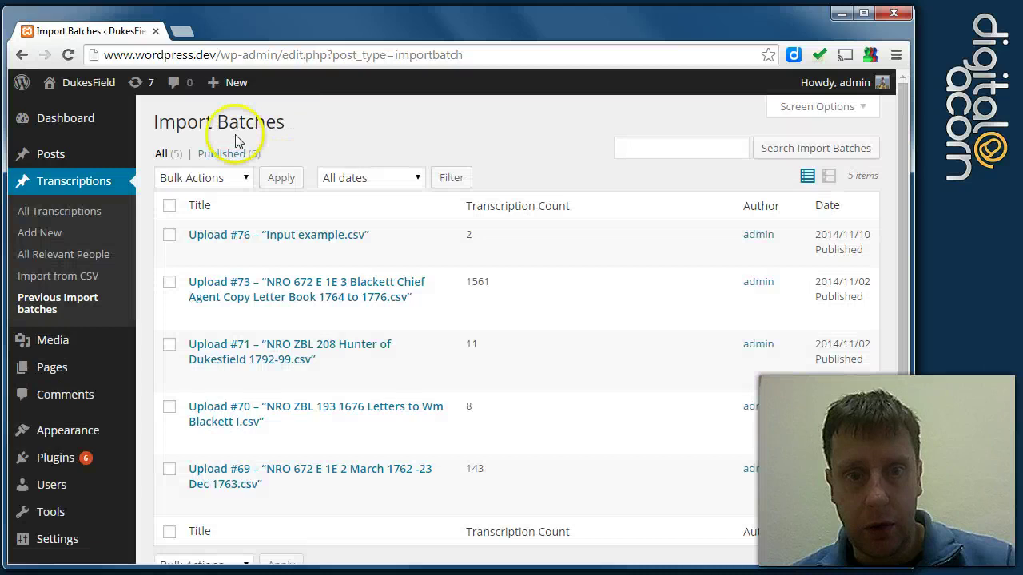
# - Re-import the TNA E 134 1690 Exchequer Court Case CSV, creating Upload #78 with 66 transcriptions
pyautogui.click(55, 272)
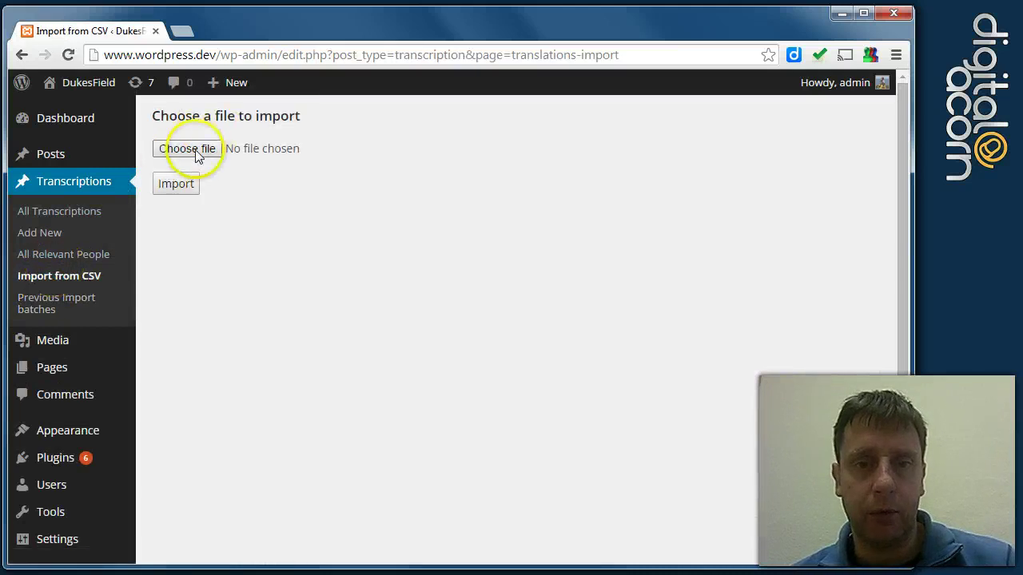
pyautogui.click(196, 152)
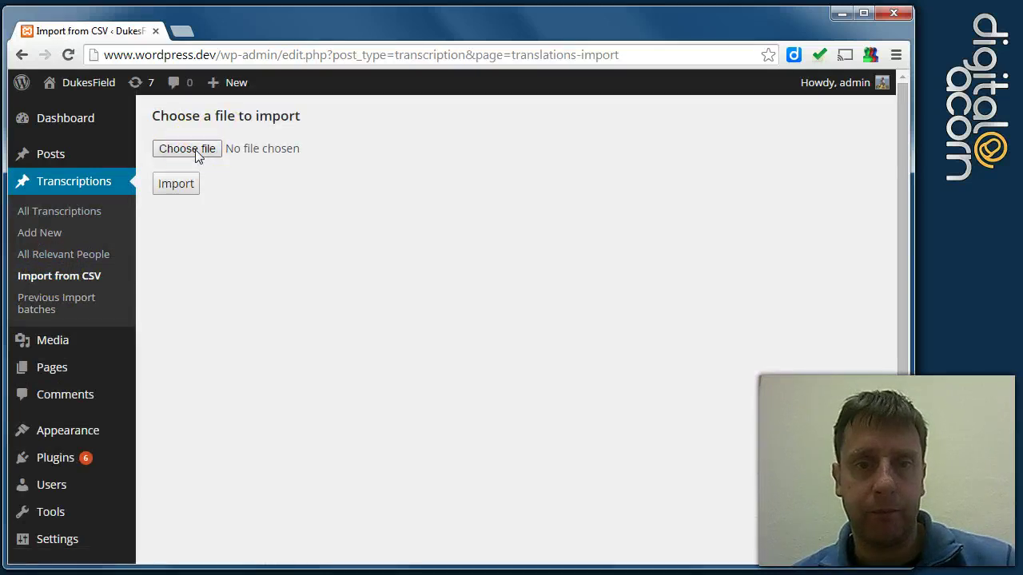
pyautogui.click(103, 377)
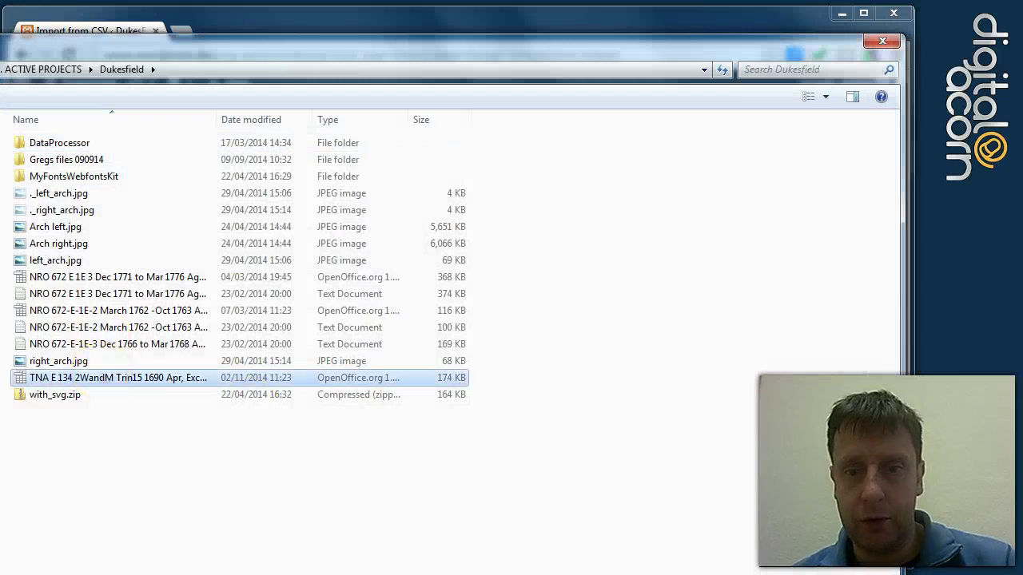
pyautogui.press('Return')
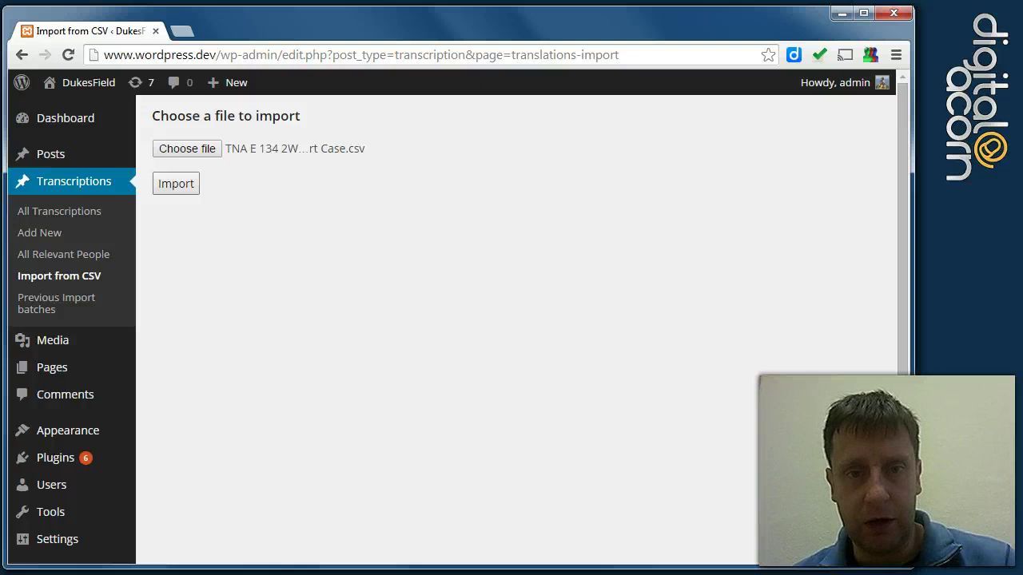
pyautogui.click(176, 184)
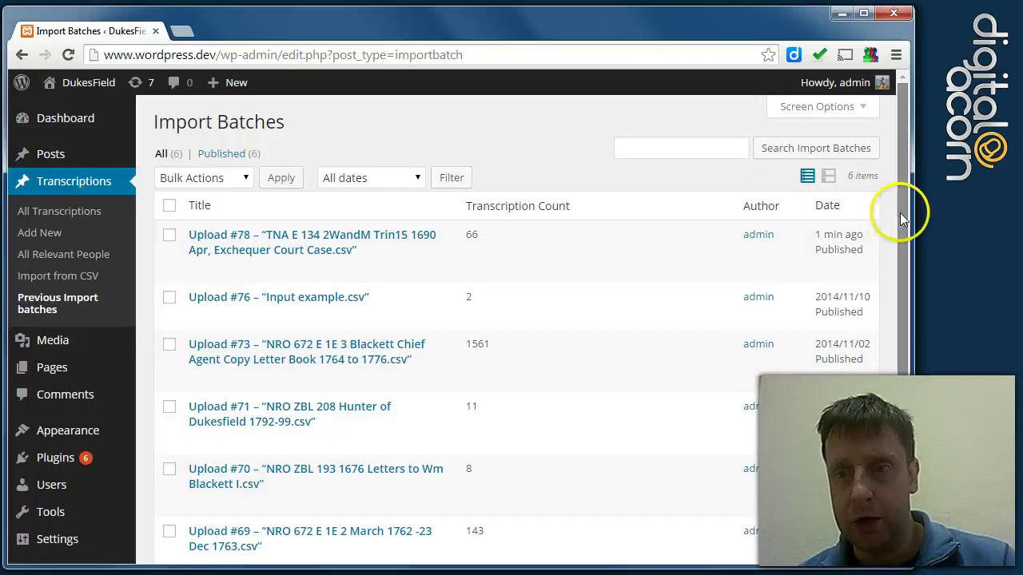
# - Show All Transcriptions and scroll the 1,791 items headed by the 2 Apr 1690 depositions
pyautogui.moveTo(900, 213)
pyautogui.mouseDown()
pyautogui.moveTo(891, 322)
pyautogui.moveTo(905, 231)
pyautogui.mouseUp()
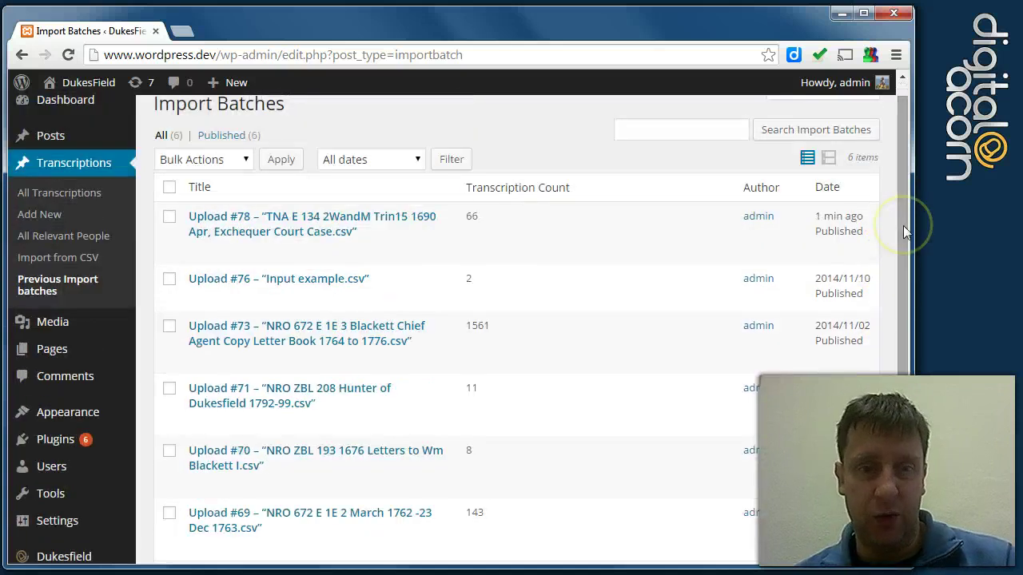
pyautogui.moveTo(243, 250)
pyautogui.click(35, 189)
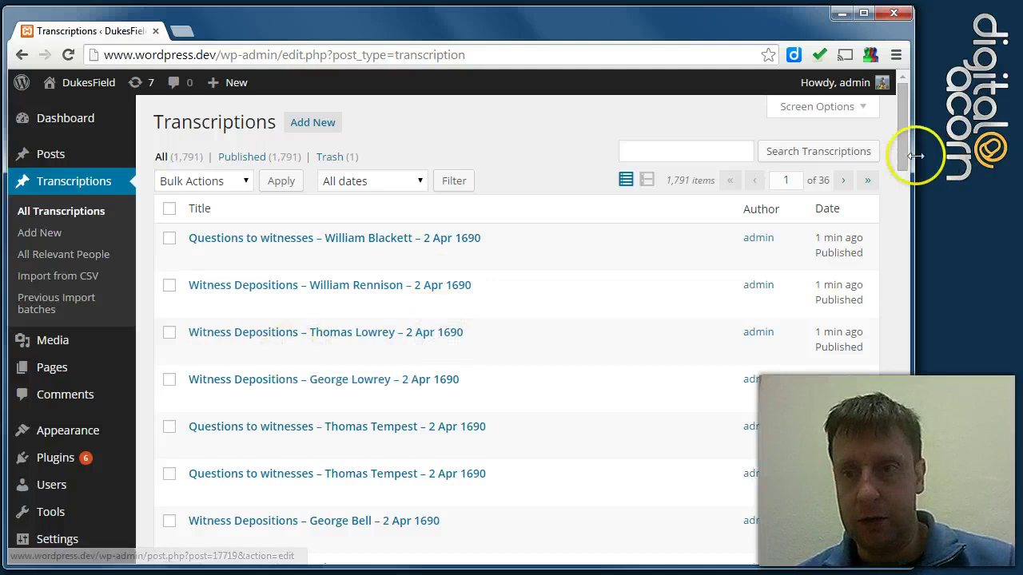
pyautogui.scroll(-12, 916, 158)
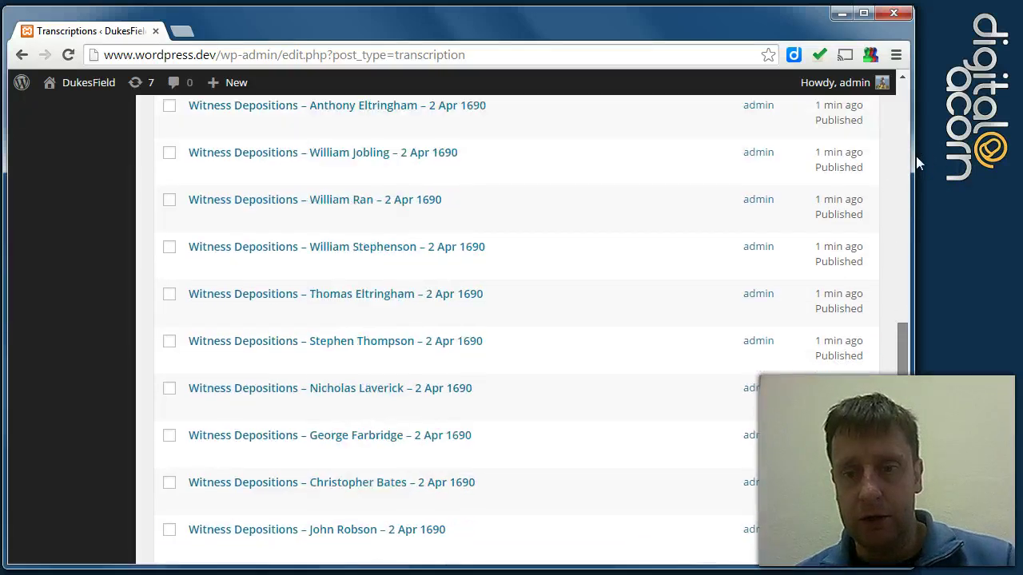
pyautogui.scroll(15, 916, 156)
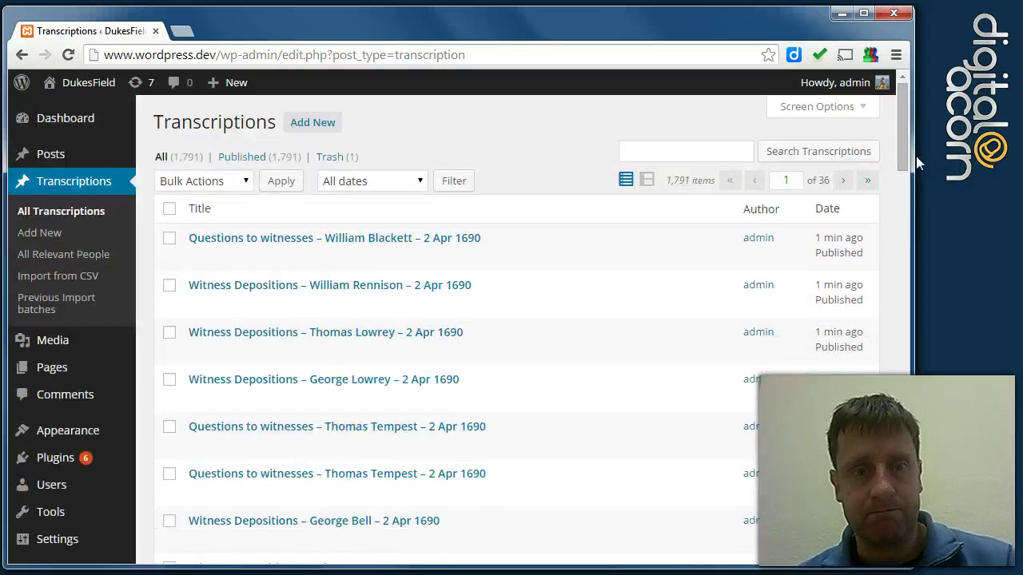